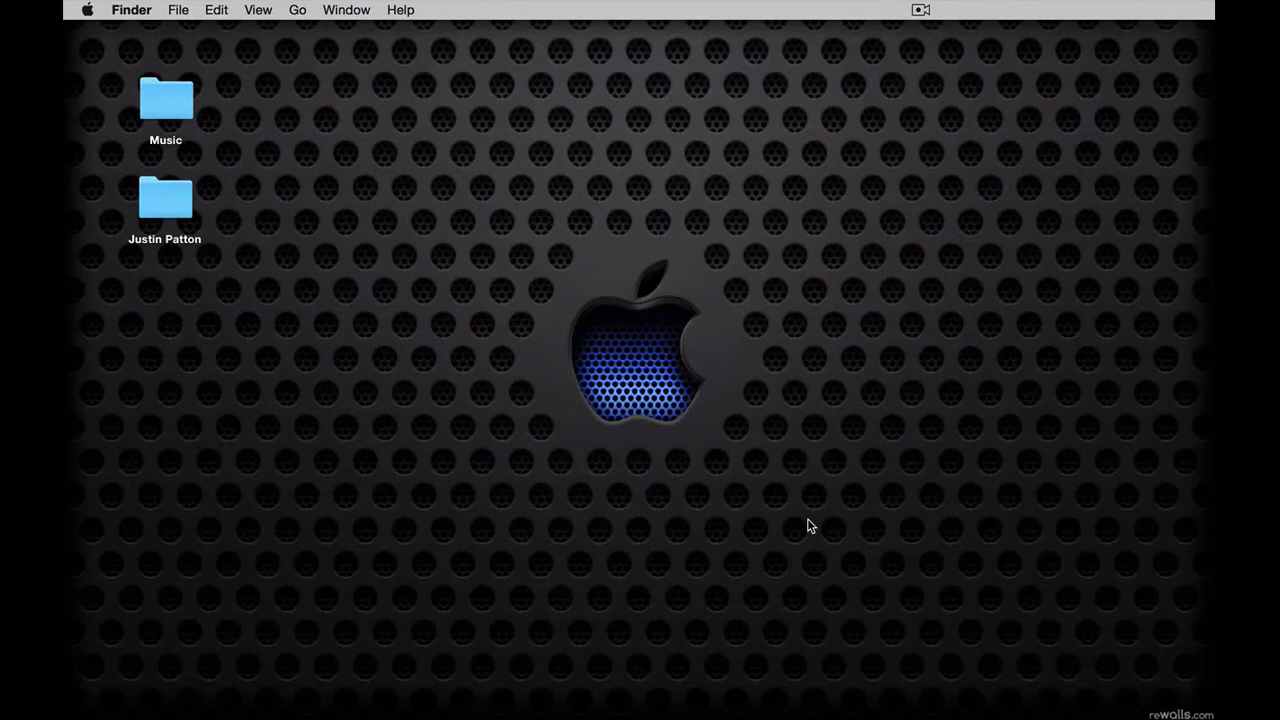
Step: Launch Logic Pro X
{"action": "mouse_move", "coordinate": [727, 700]}
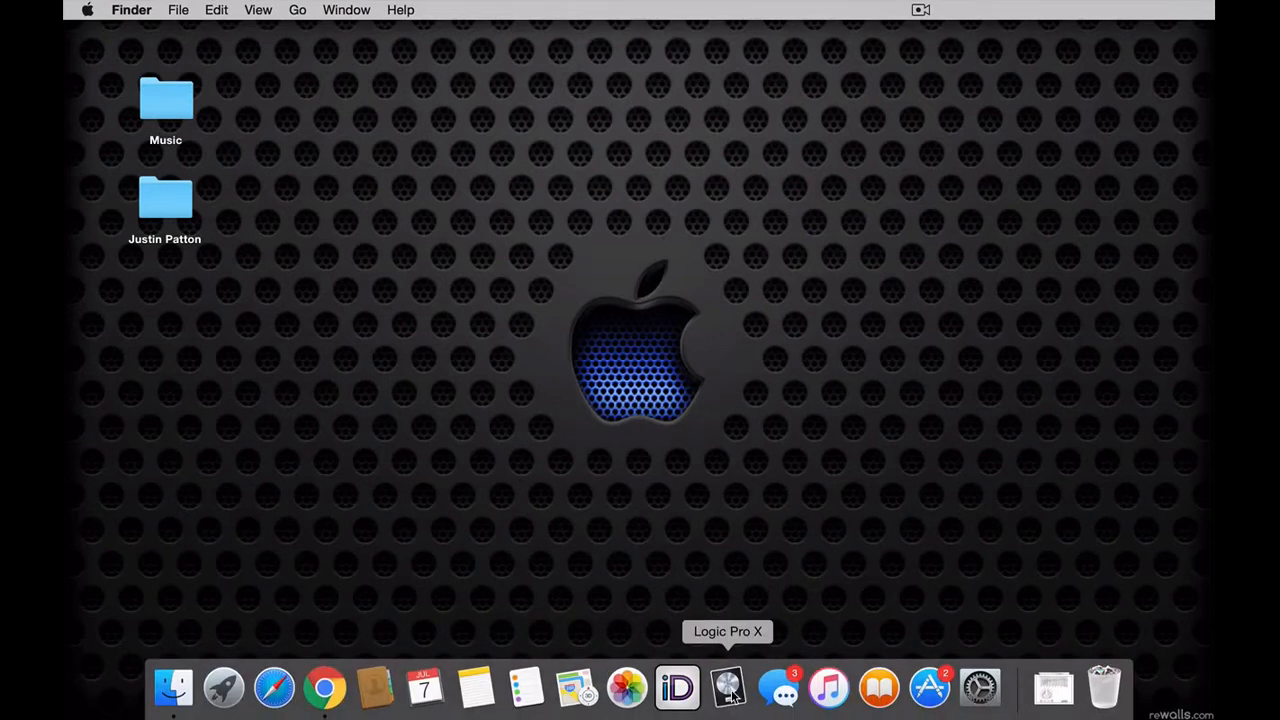
{"action": "left_click", "coordinate": [731, 694]}
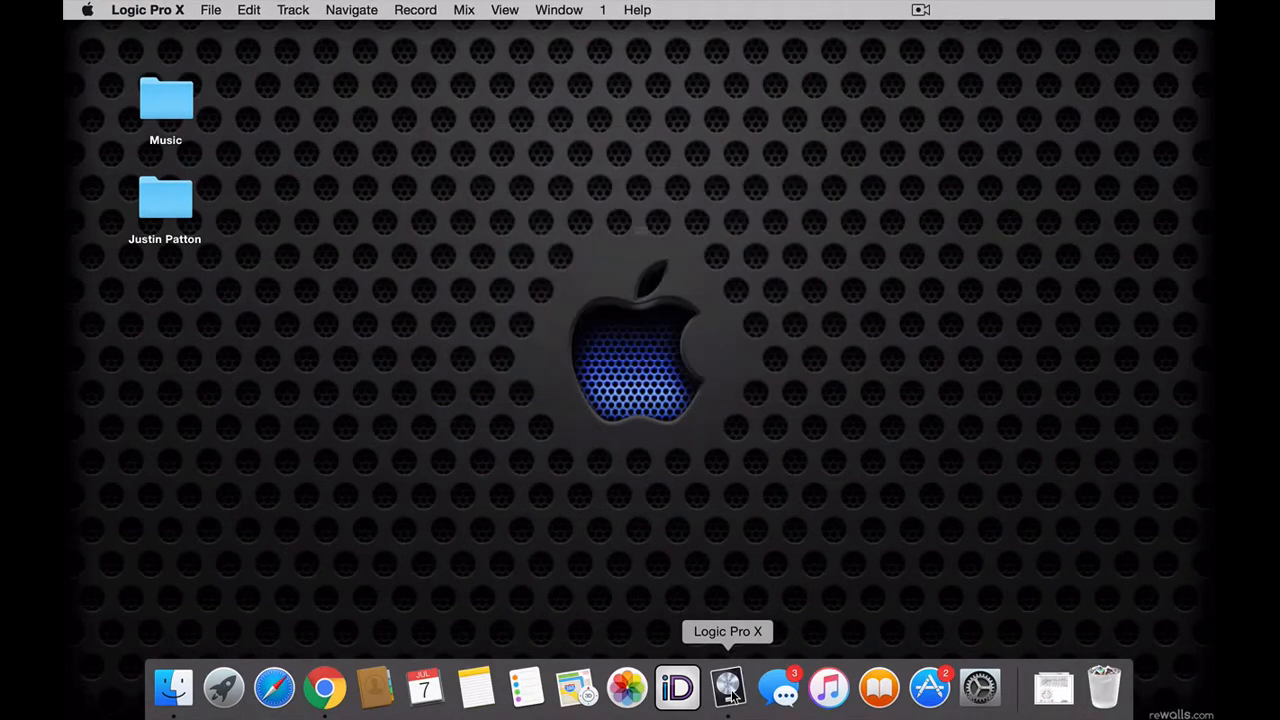
{"action": "left_click", "coordinate": [774, 278]}
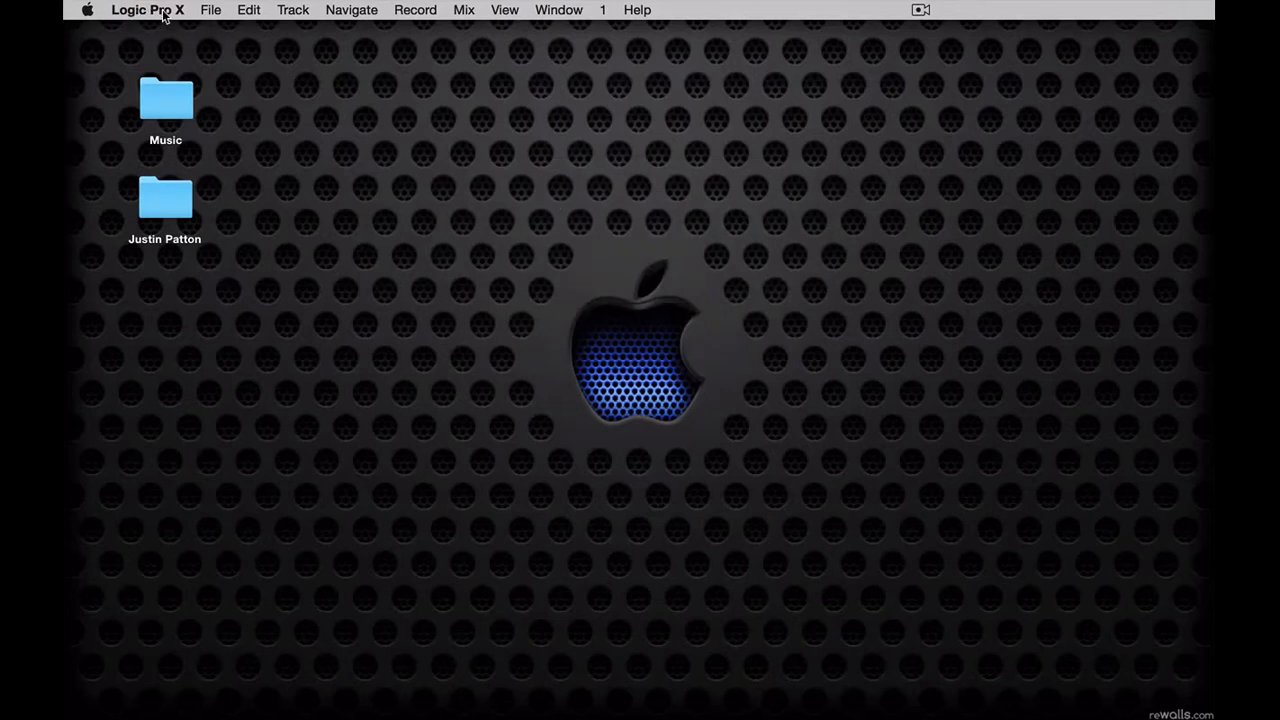
{"action": "left_click", "coordinate": [211, 12]}
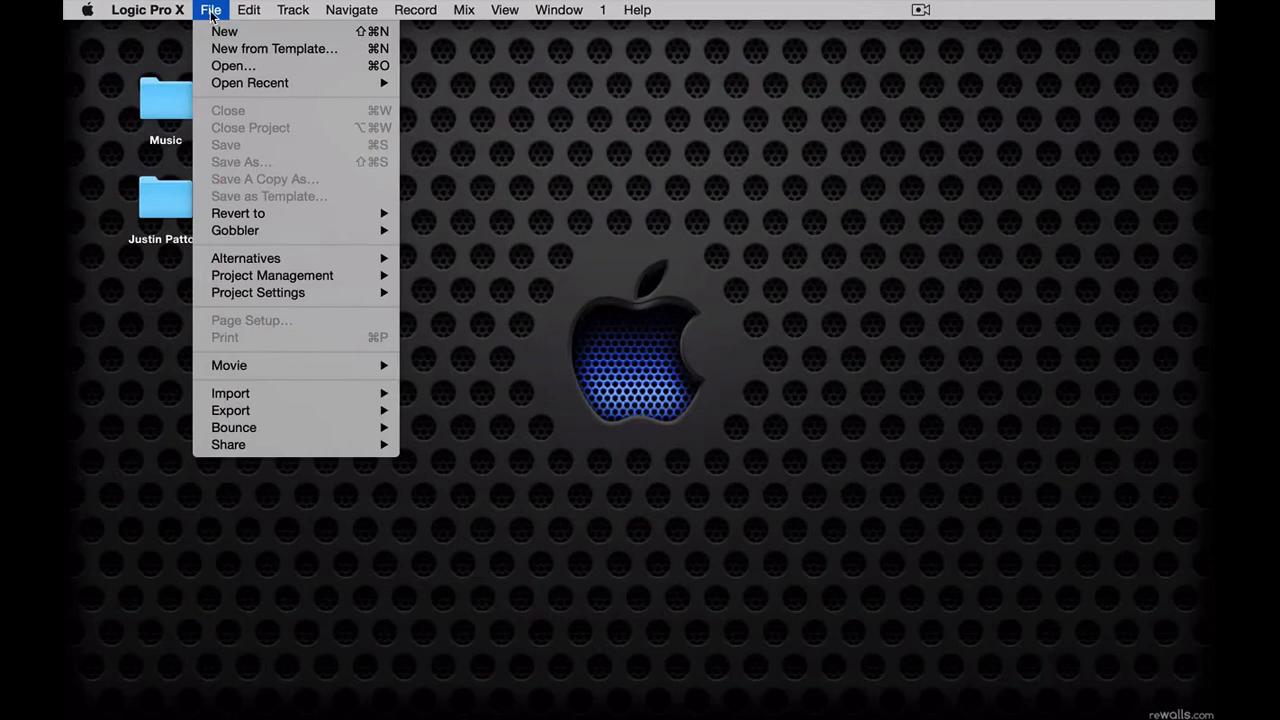
{"action": "left_click", "coordinate": [228, 48]}
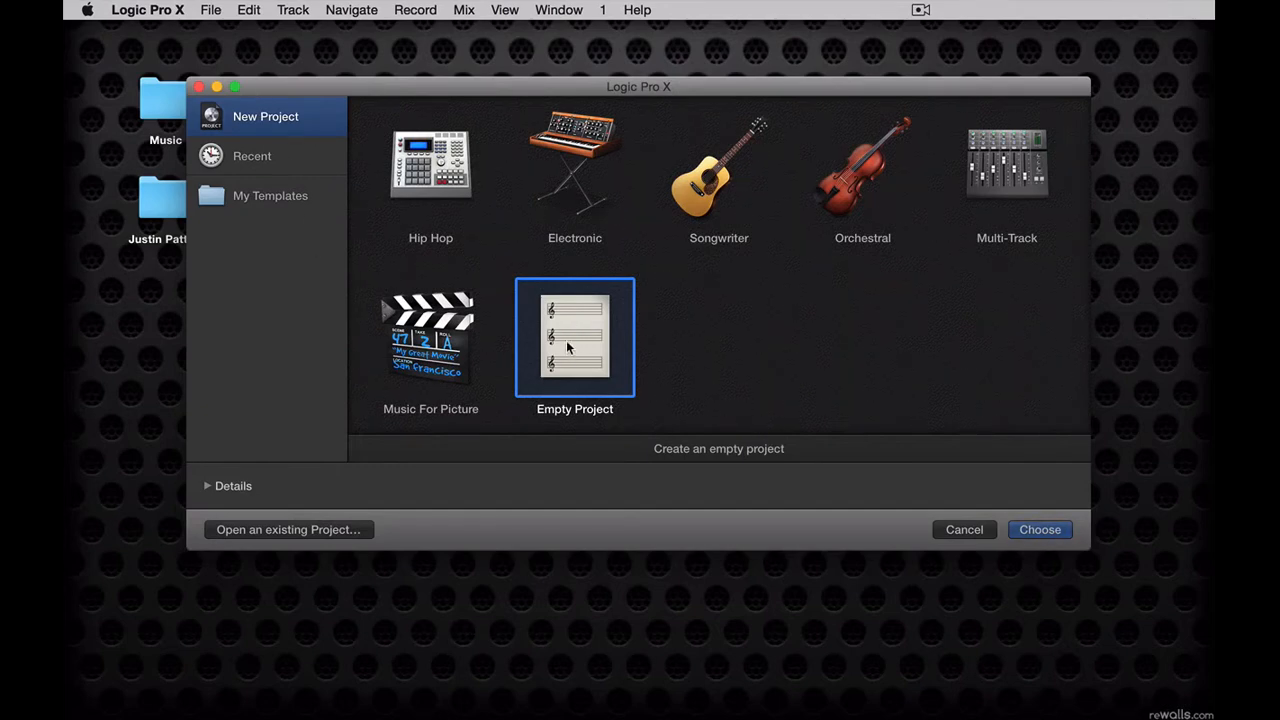
{"action": "left_click", "coordinate": [966, 532]}
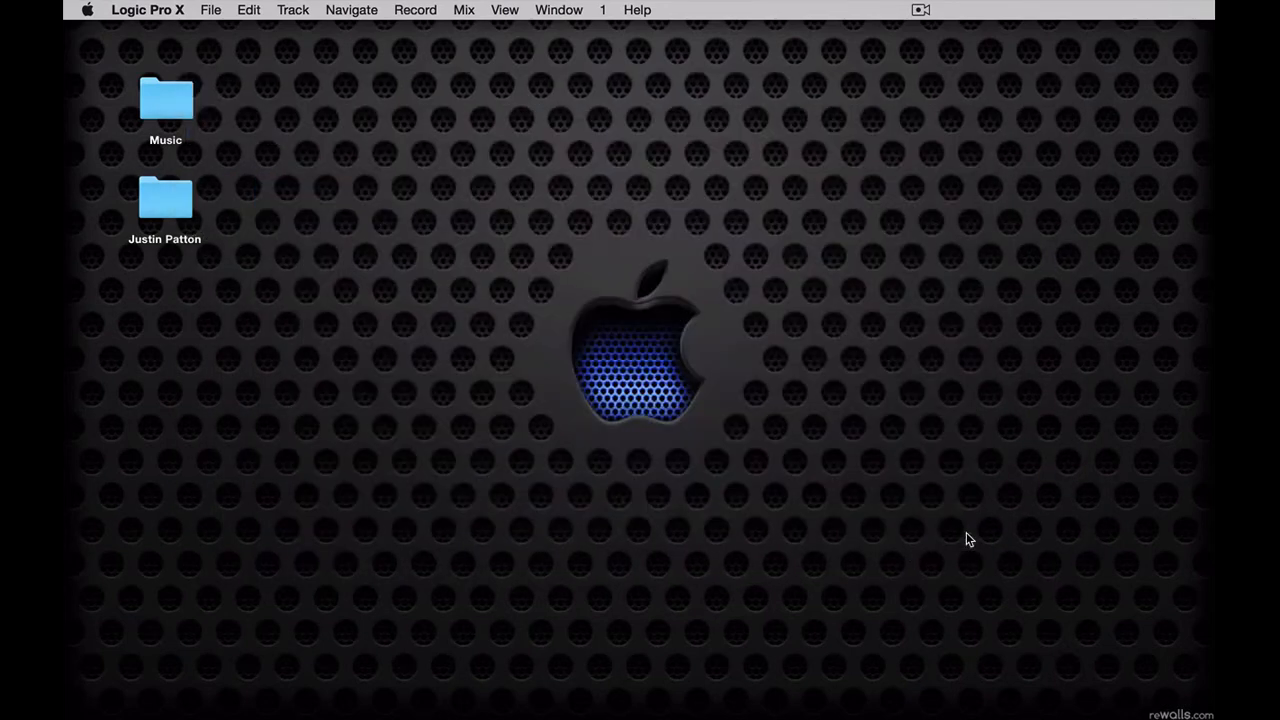
Step: Create a new blank project without using a template
{"action": "left_click", "coordinate": [216, 17]}
{"action": "left_click", "coordinate": [220, 33]}
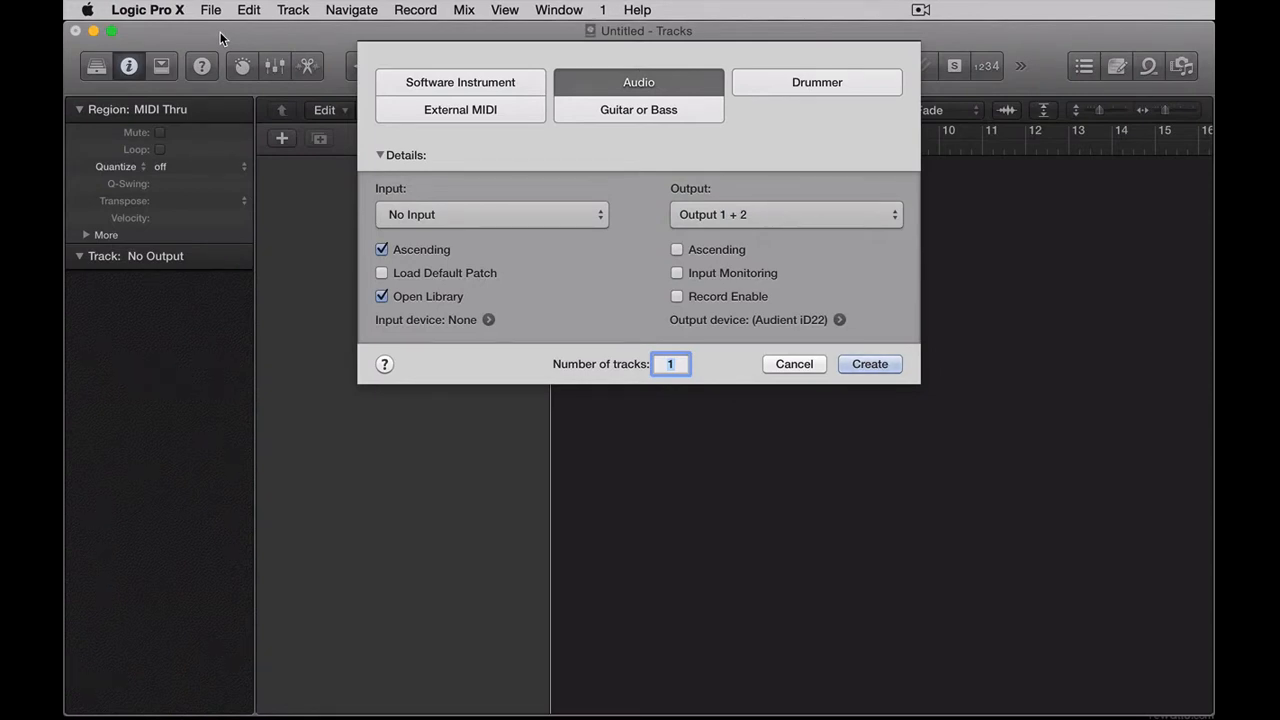
Step: Examine the instruments available for a new software instrument track, leaving the selection unchanged
{"action": "left_click", "coordinate": [418, 84]}
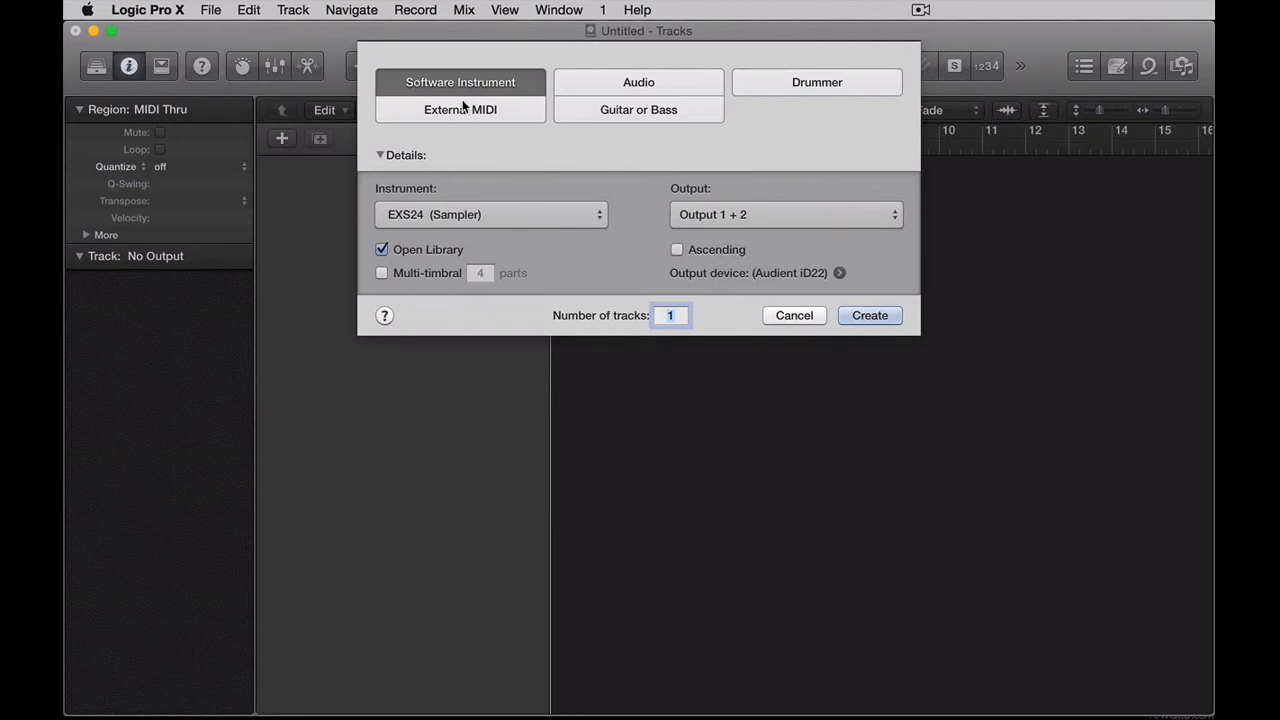
{"action": "left_click", "coordinate": [515, 215]}
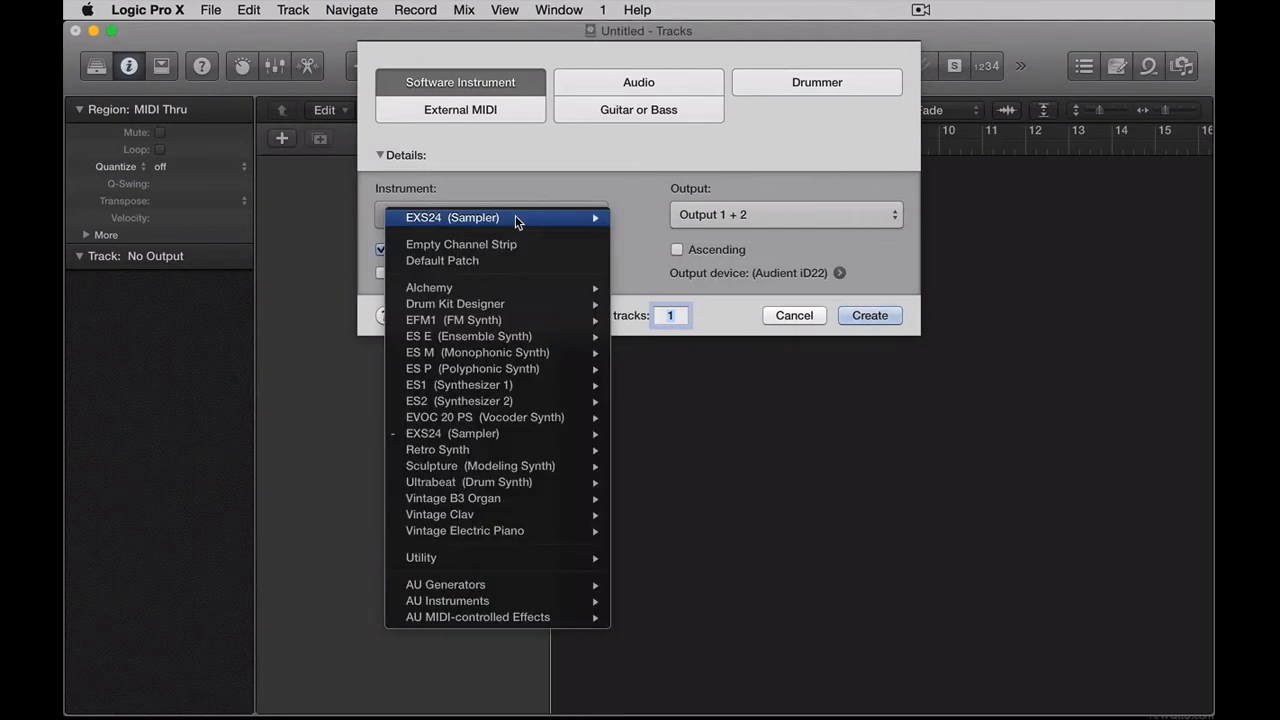
{"action": "mouse_move", "coordinate": [503, 402]}
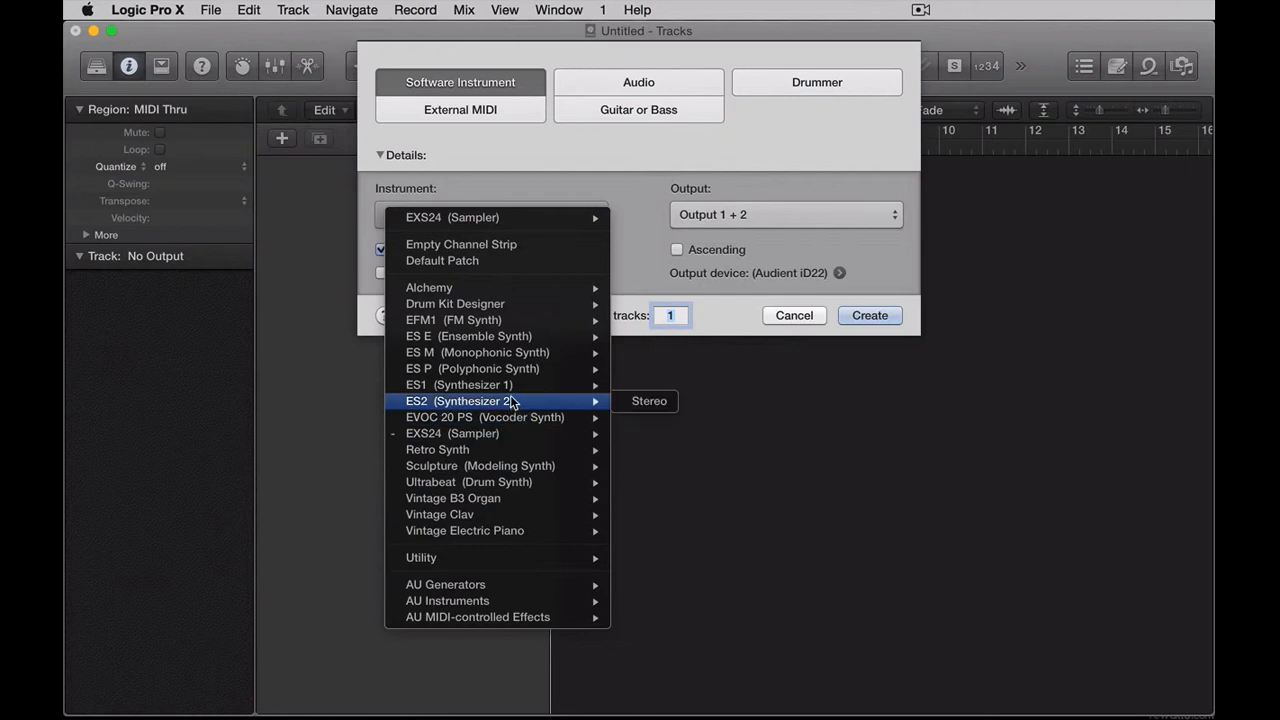
{"action": "mouse_move", "coordinate": [488, 440]}
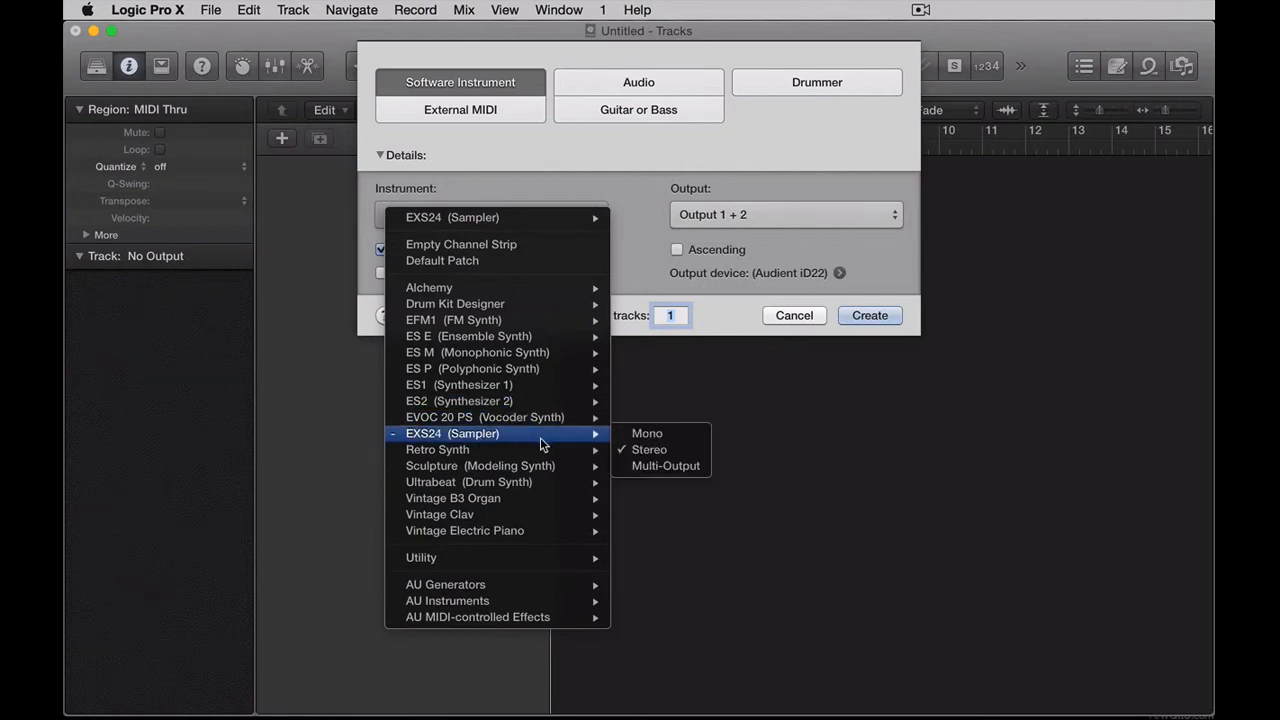
{"action": "mouse_move", "coordinate": [530, 470]}
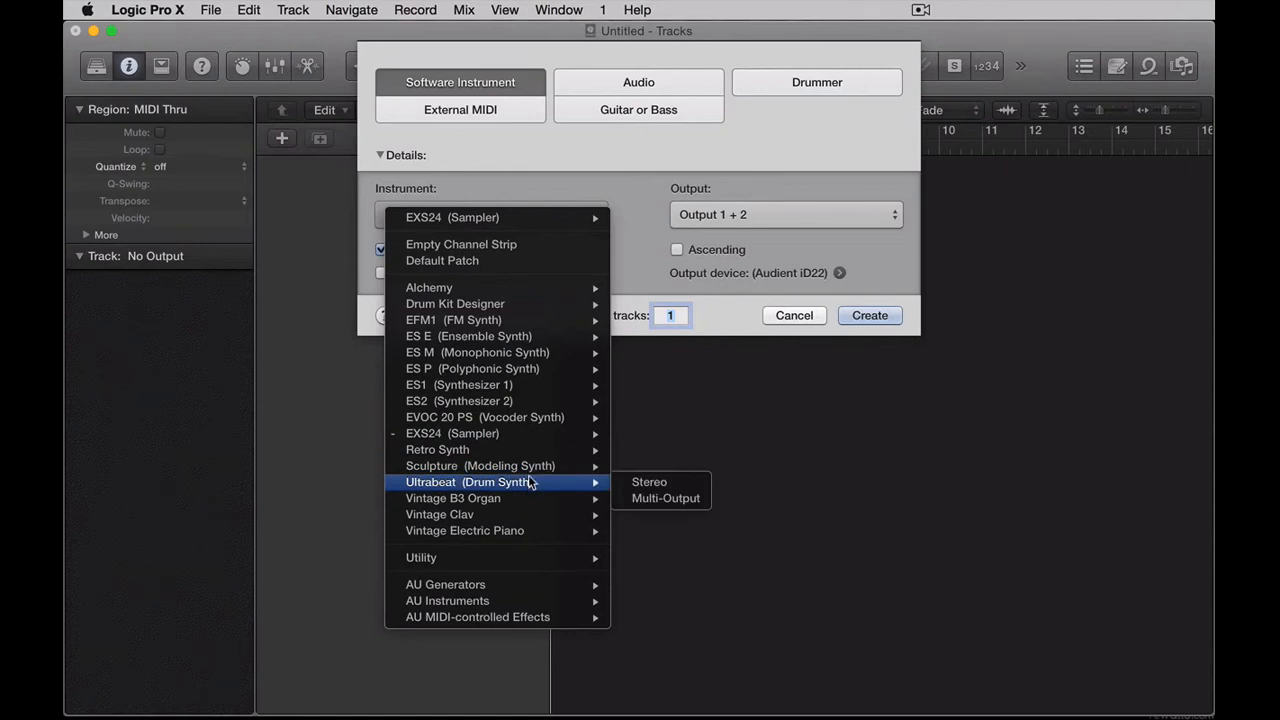
{"action": "left_click", "coordinate": [563, 149]}
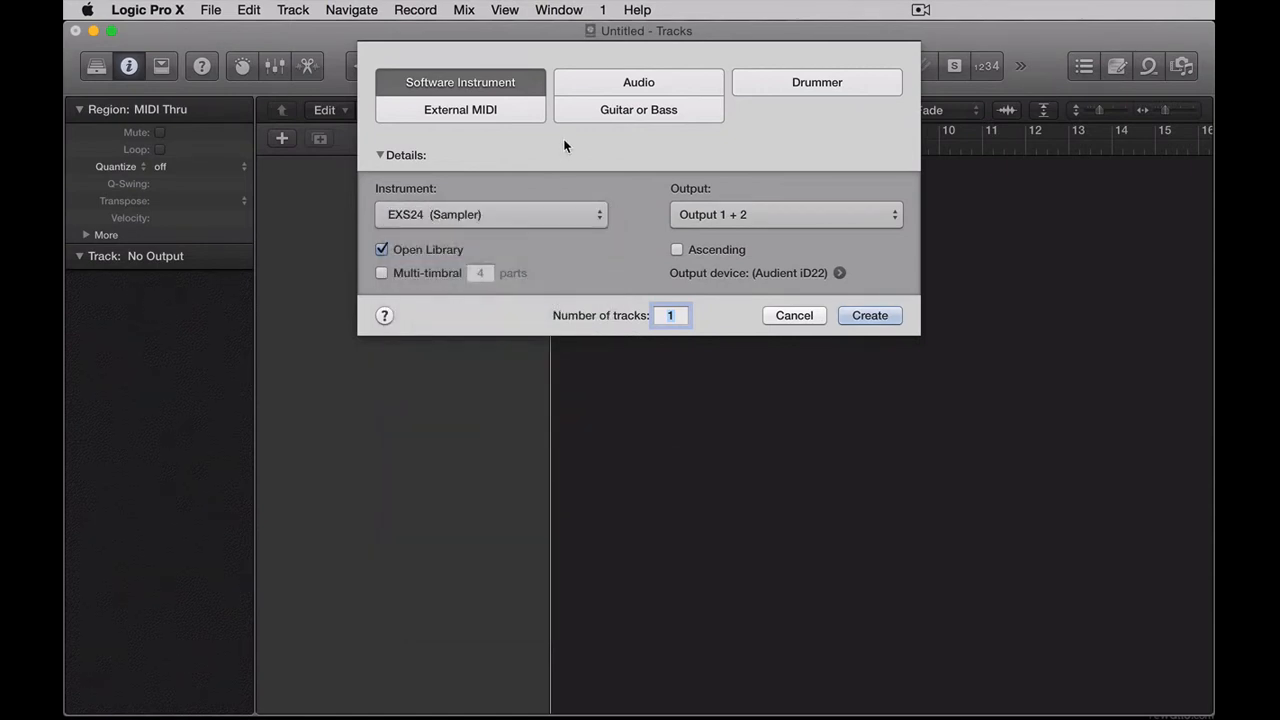
Step: Create 2 audio tracks in the new project
{"action": "left_click", "coordinate": [605, 86]}
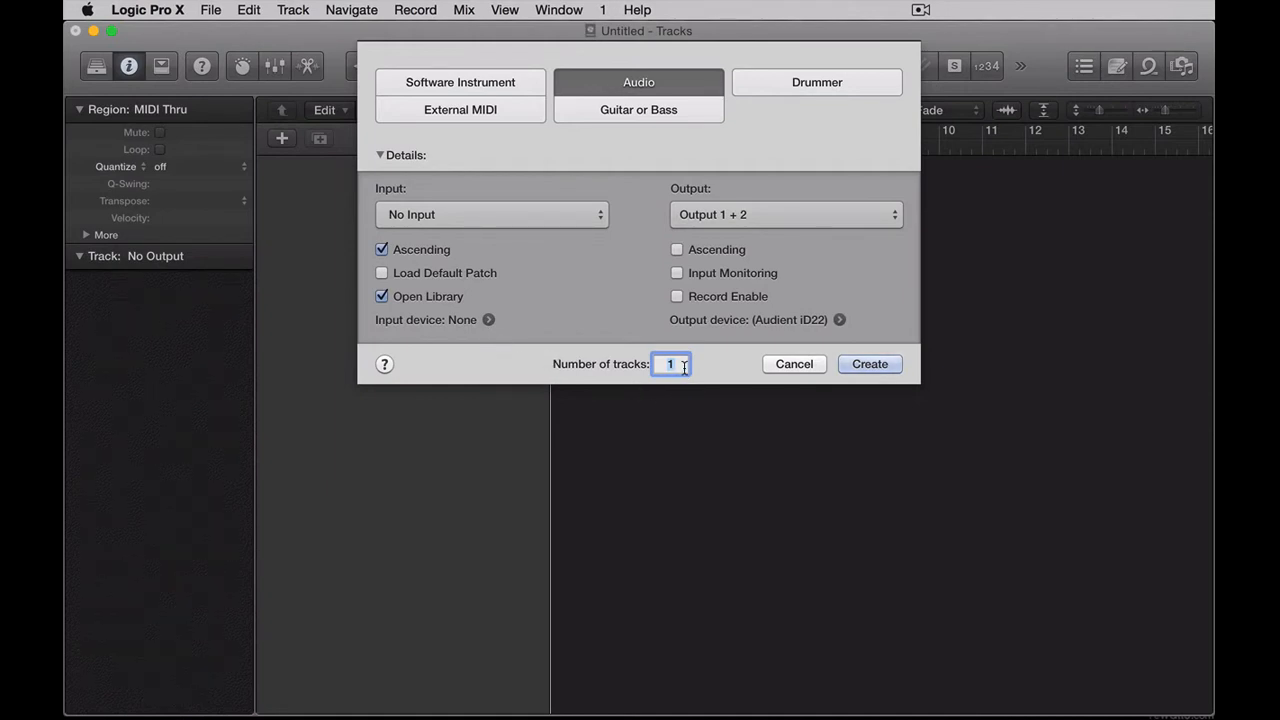
{"action": "type", "text": "2"}
{"action": "left_click", "coordinate": [876, 362]}
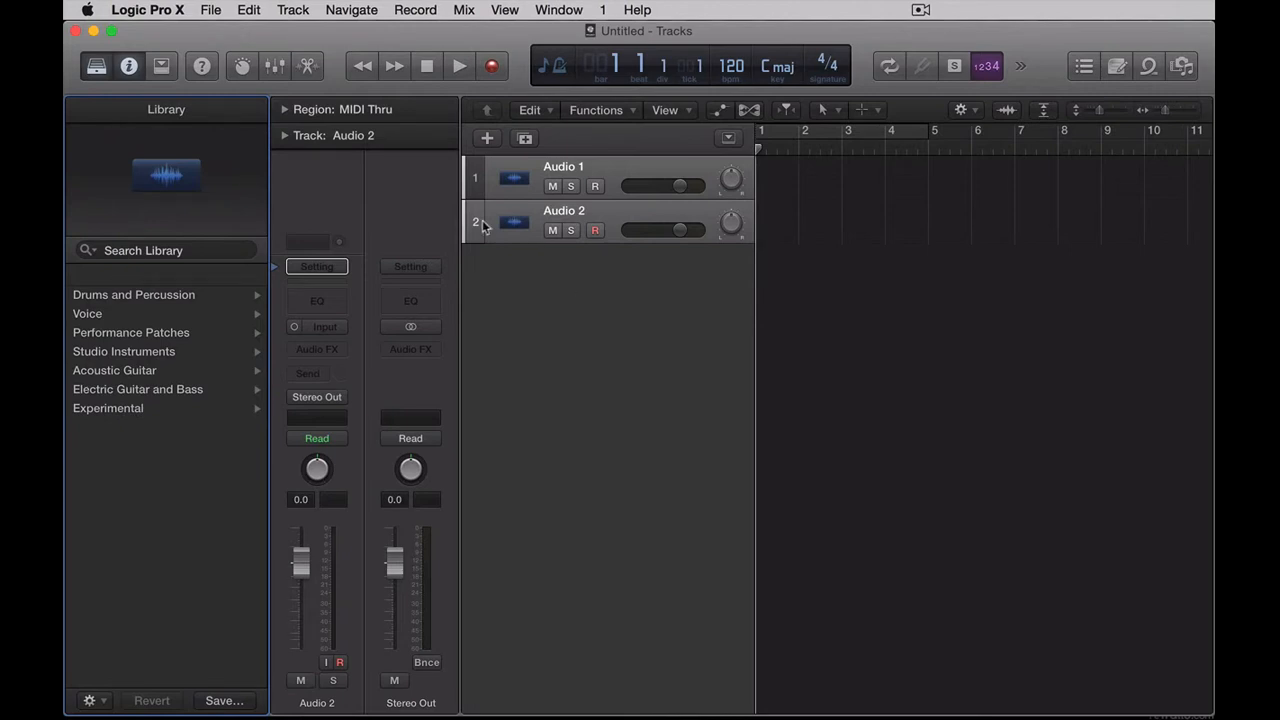
Step: Show the mixer below the tracks area and bring the channel strips' input slots into view
{"action": "left_click", "coordinate": [276, 70]}
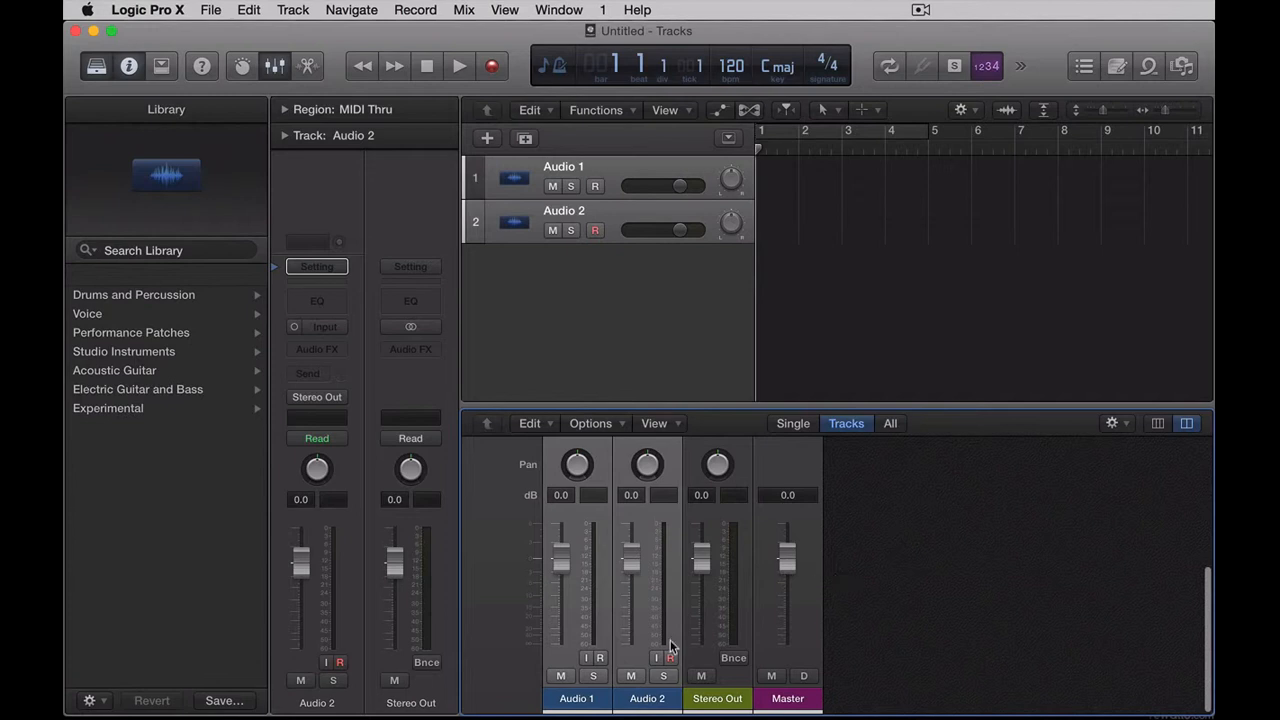
{"action": "scroll", "coordinate": [620, 688], "scroll_direction": "down", "scroll_amount": 2}
{"action": "scroll", "coordinate": [630, 692], "scroll_direction": "up", "scroll_amount": 5}
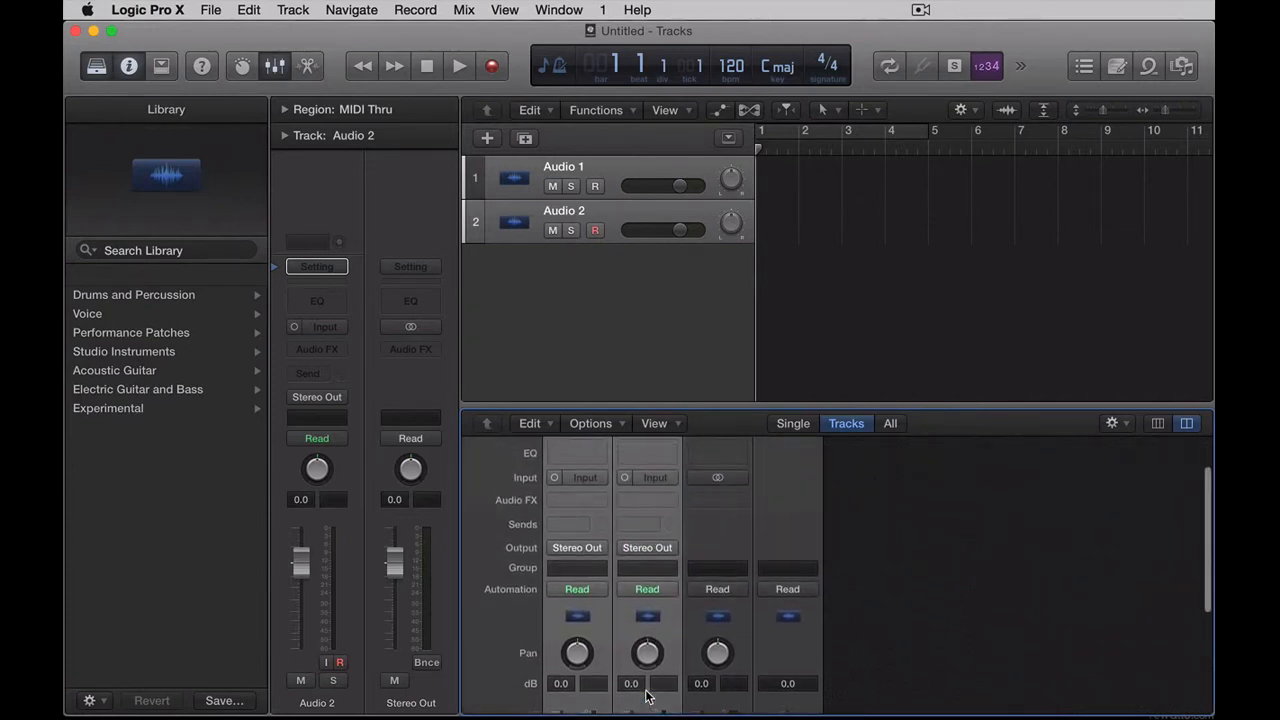
Step: Check the input choices on the Audio 1 and Audio 2 channel strips in the mixer
{"action": "left_click", "coordinate": [587, 484]}
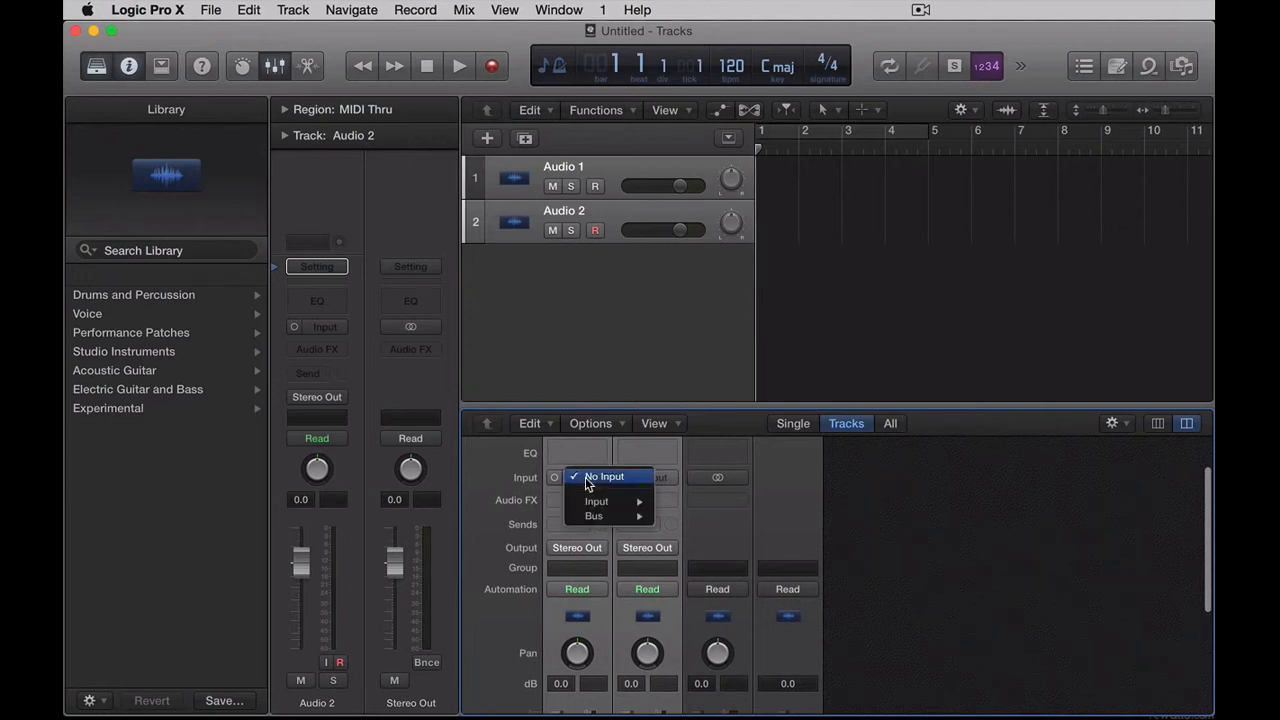
{"action": "mouse_move", "coordinate": [595, 503]}
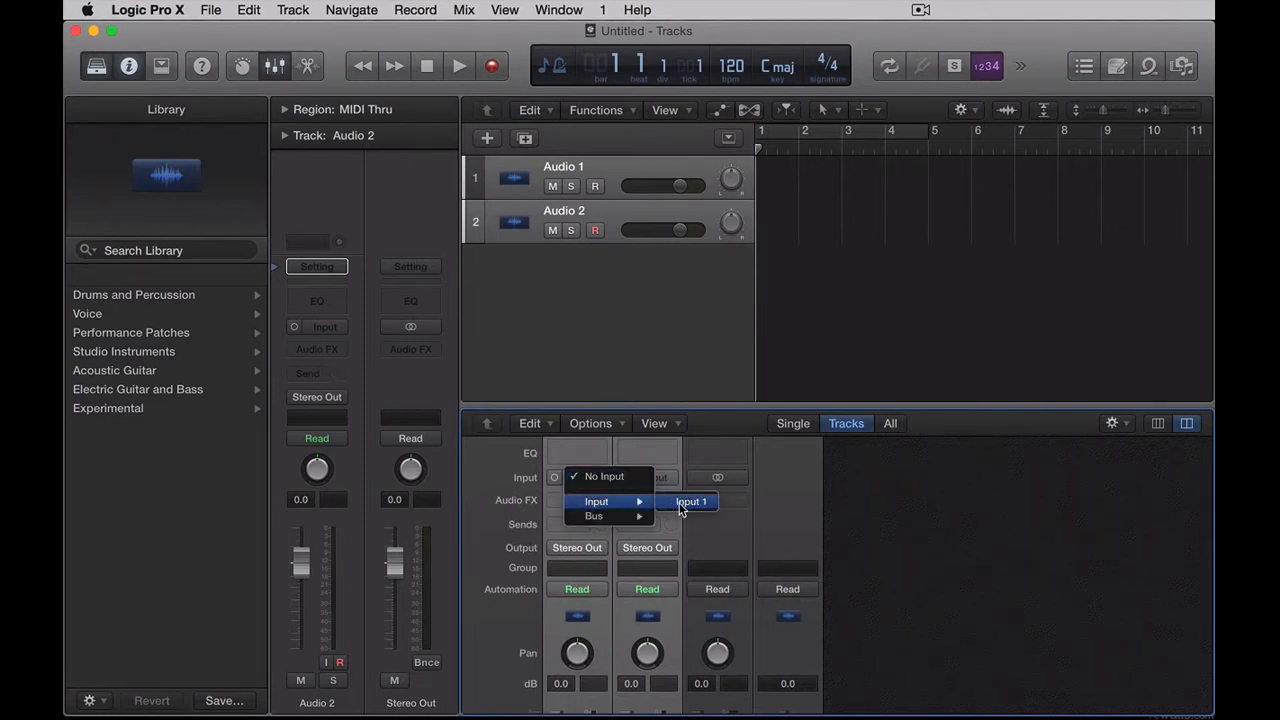
{"action": "left_click", "coordinate": [915, 519]}
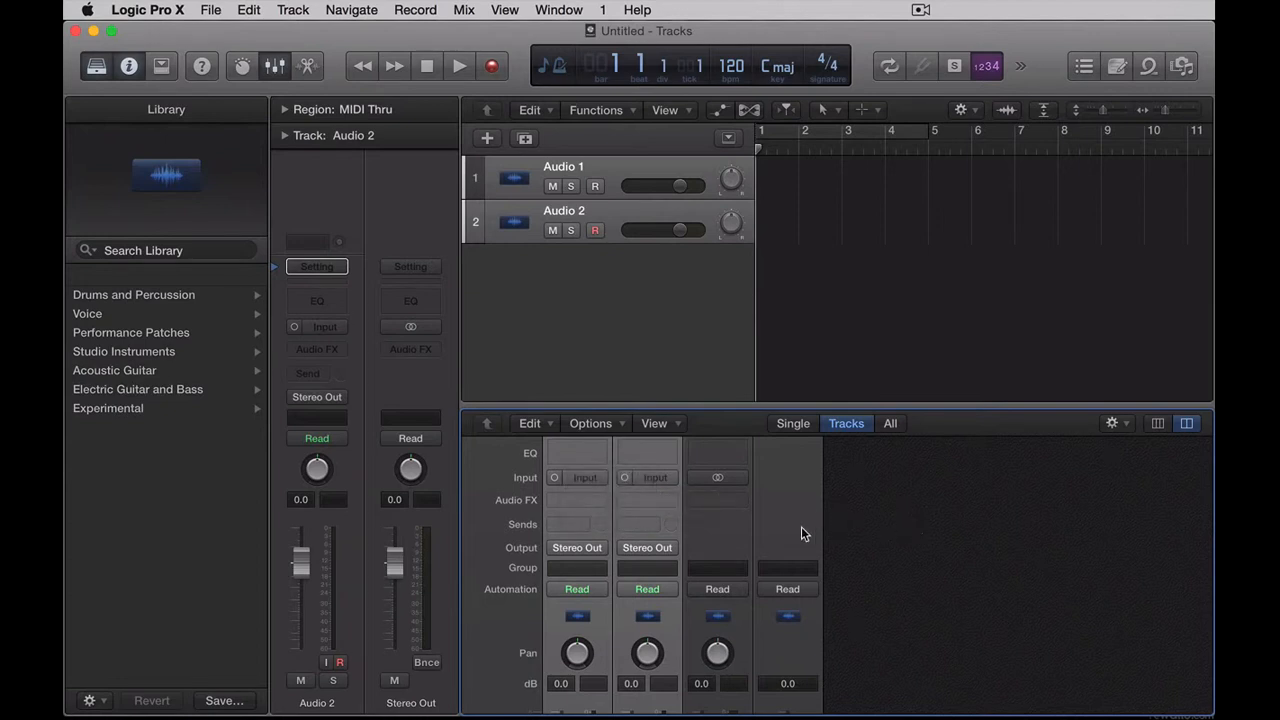
{"action": "left_click", "coordinate": [649, 482]}
{"action": "left_click", "coordinate": [668, 477]}
Step: Check the Show Advanced Tools setting in the advanced preferences, then close the preferences
{"action": "left_click", "coordinate": [162, 12]}
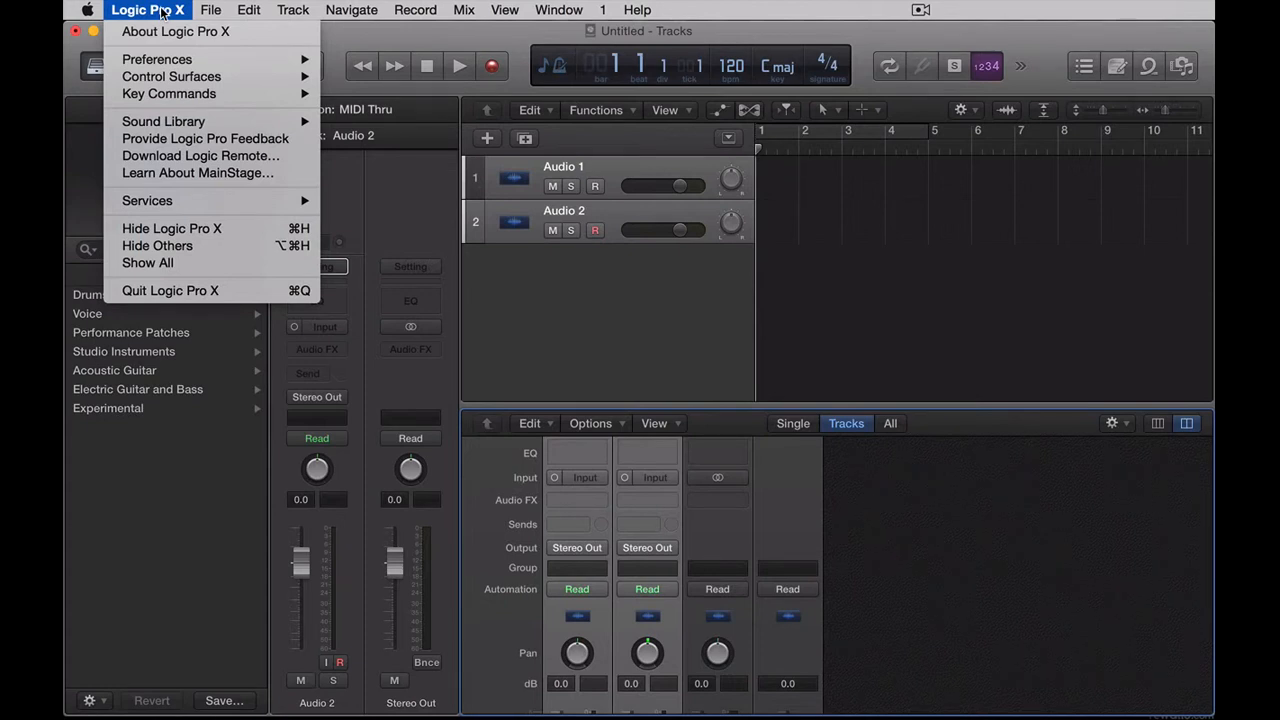
{"action": "mouse_move", "coordinate": [170, 62]}
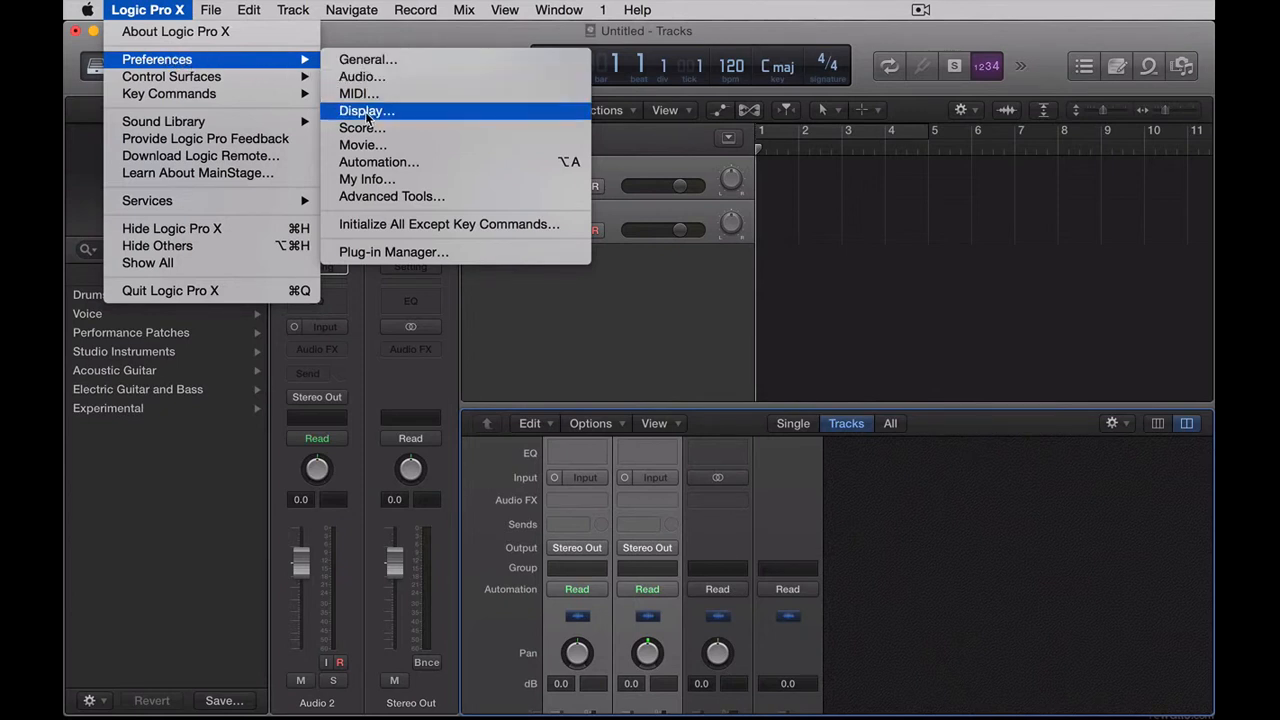
{"action": "left_click", "coordinate": [384, 200]}
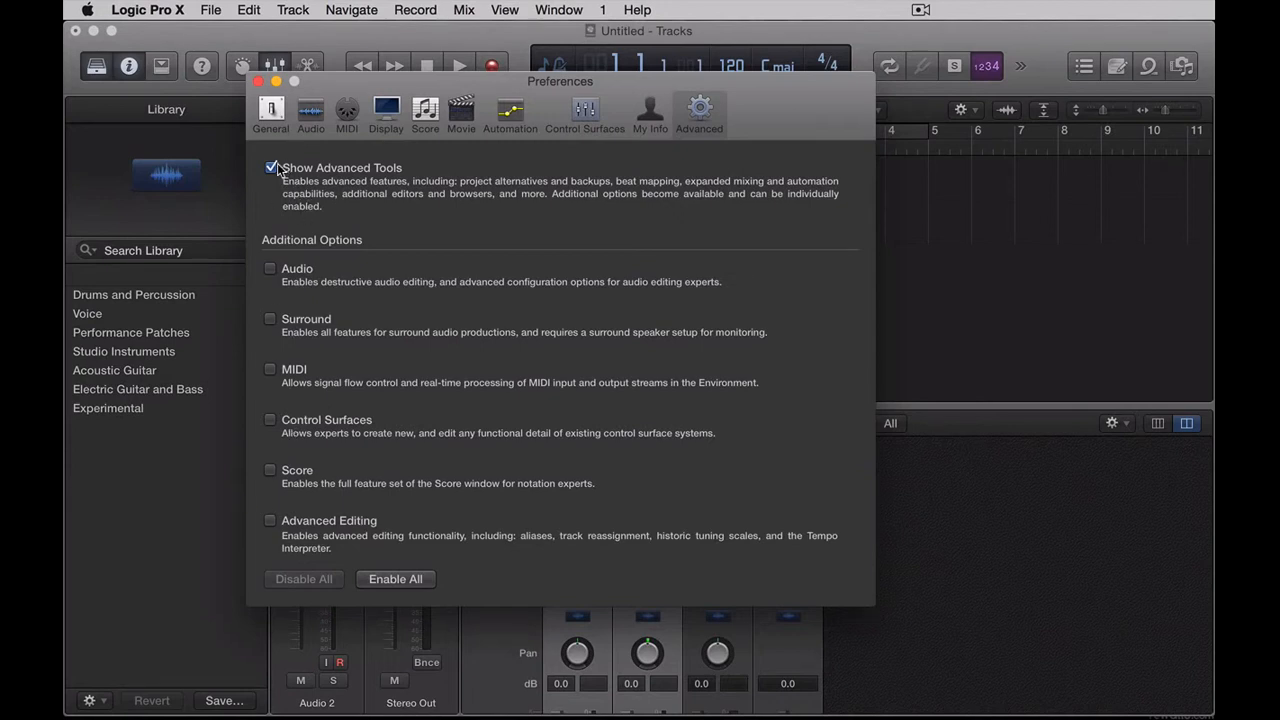
{"action": "left_click", "coordinate": [258, 81]}
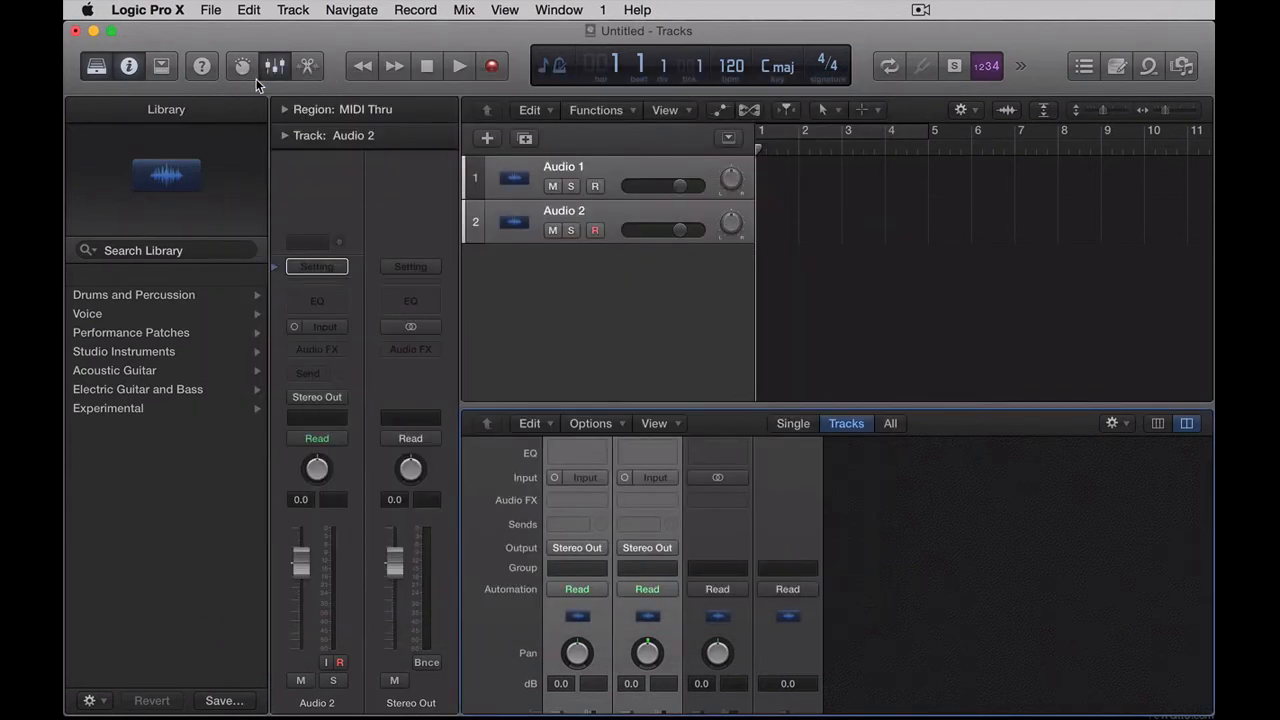
Step: Customize the control bar to include Autopunch, Software Monitoring and Low Latency Mode
{"action": "left_click", "coordinate": [551, 12]}
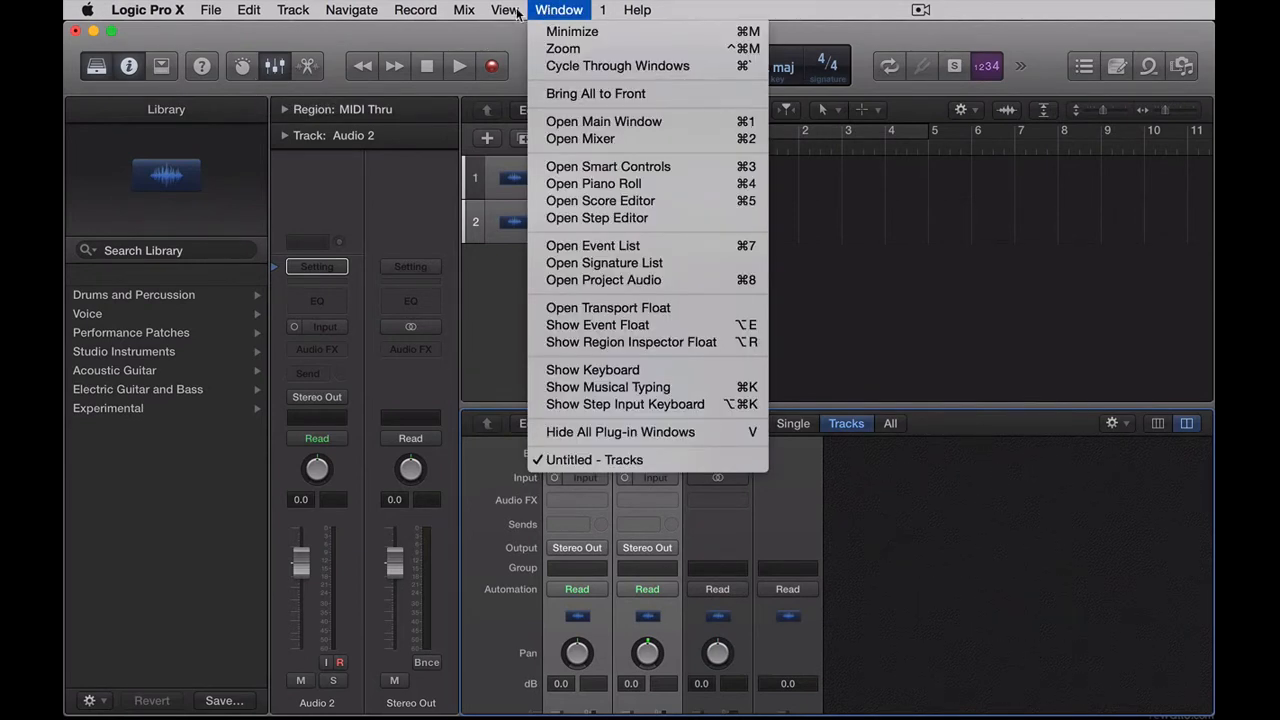
{"action": "mouse_move", "coordinate": [505, 8]}
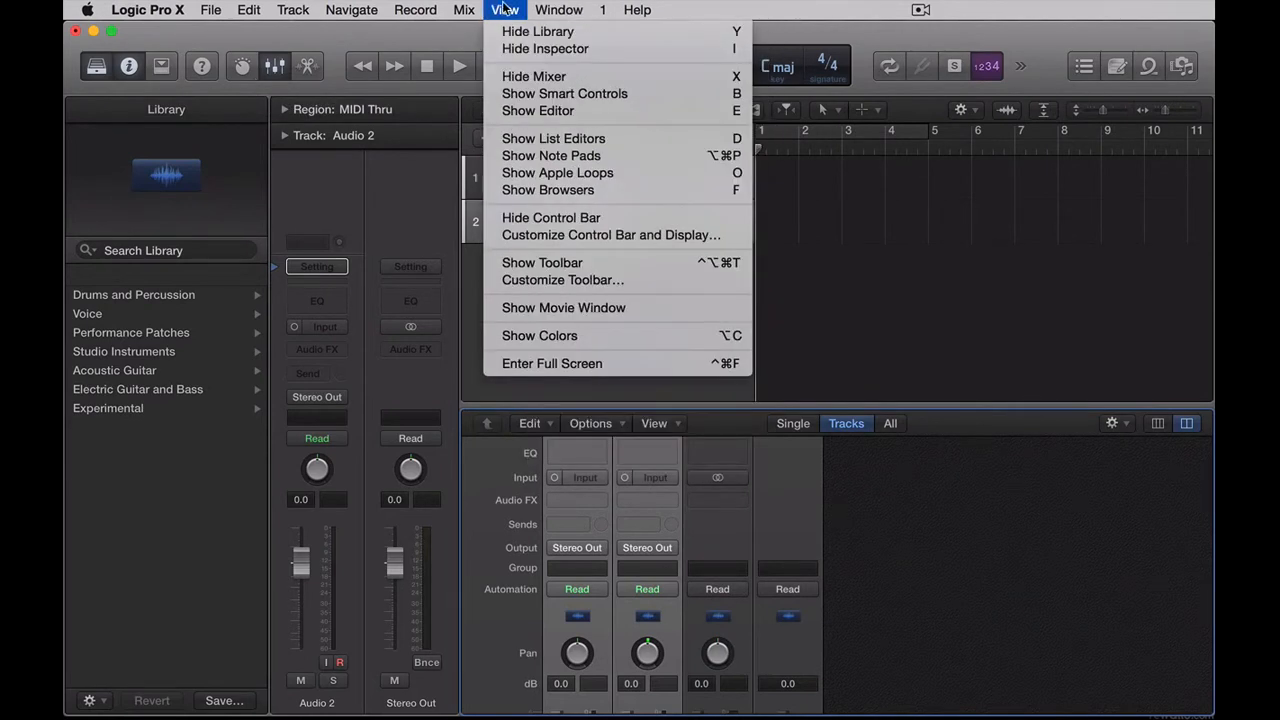
{"action": "left_click", "coordinate": [580, 239]}
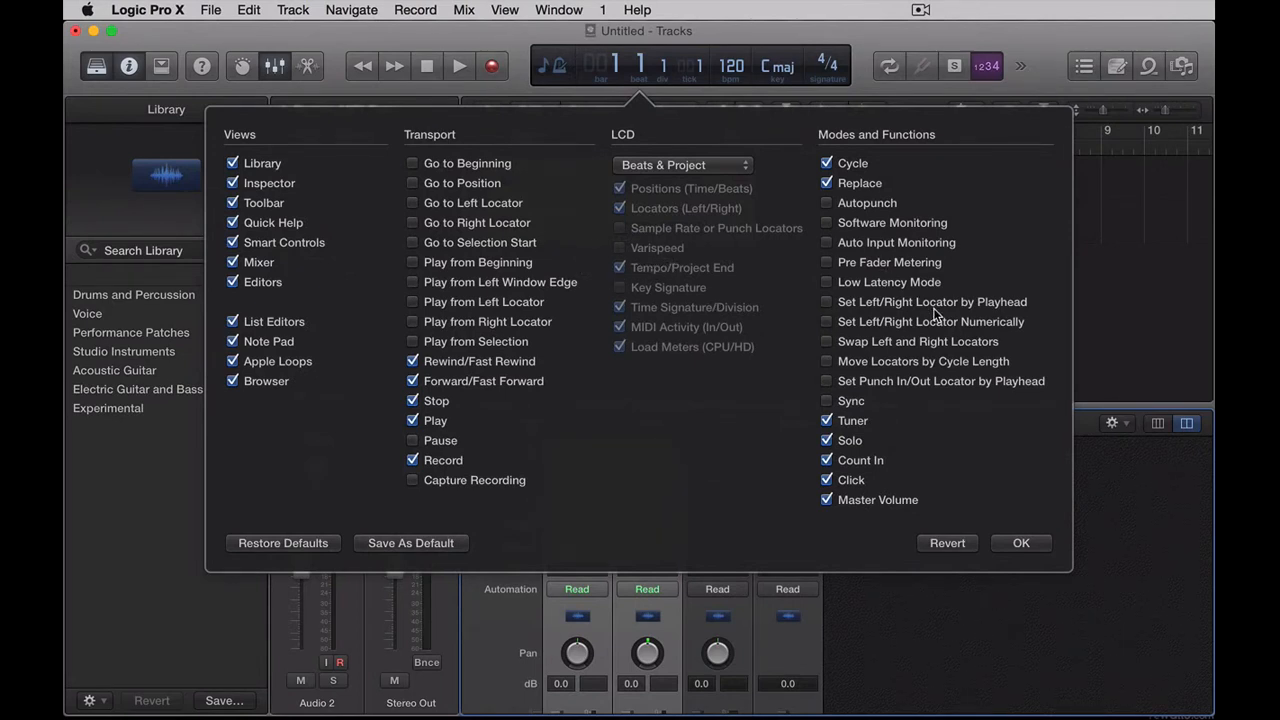
{"action": "left_click", "coordinate": [827, 222]}
{"action": "left_click", "coordinate": [827, 203]}
{"action": "left_click", "coordinate": [1019, 543]}
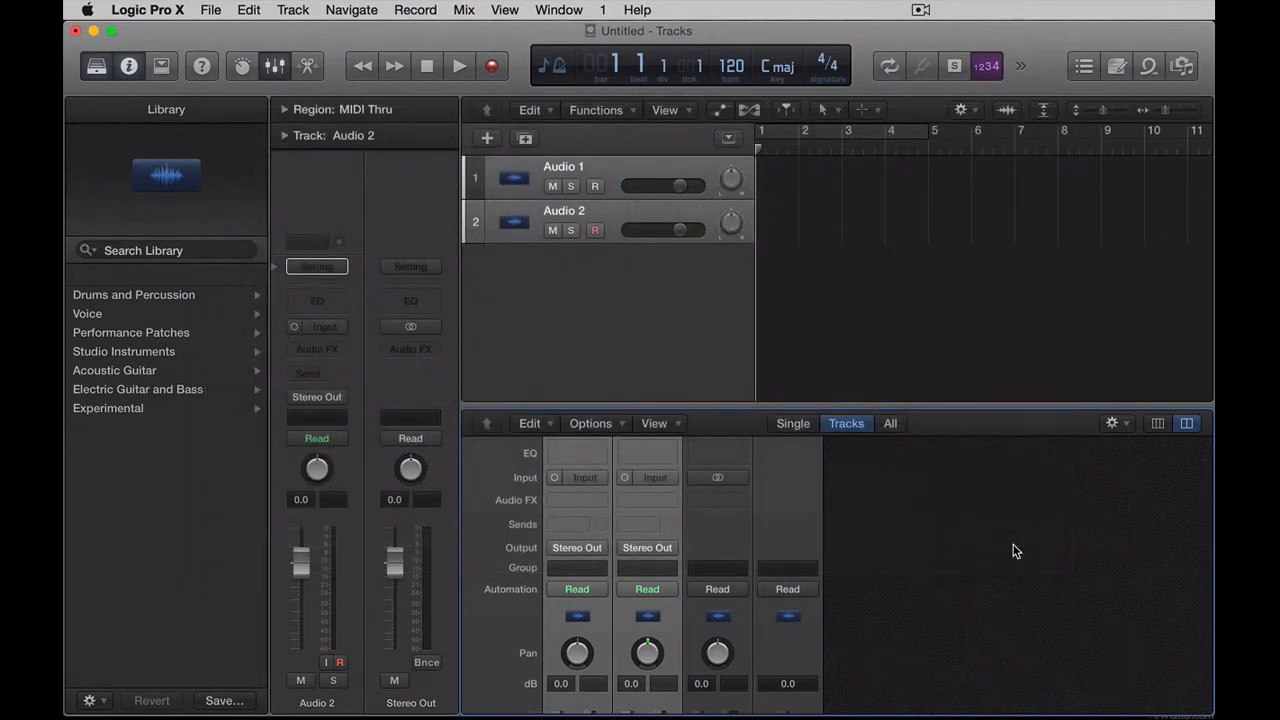
Step: Look through the control bar's hidden functions and switch the metronome click on and back off
{"action": "left_click", "coordinate": [1019, 67]}
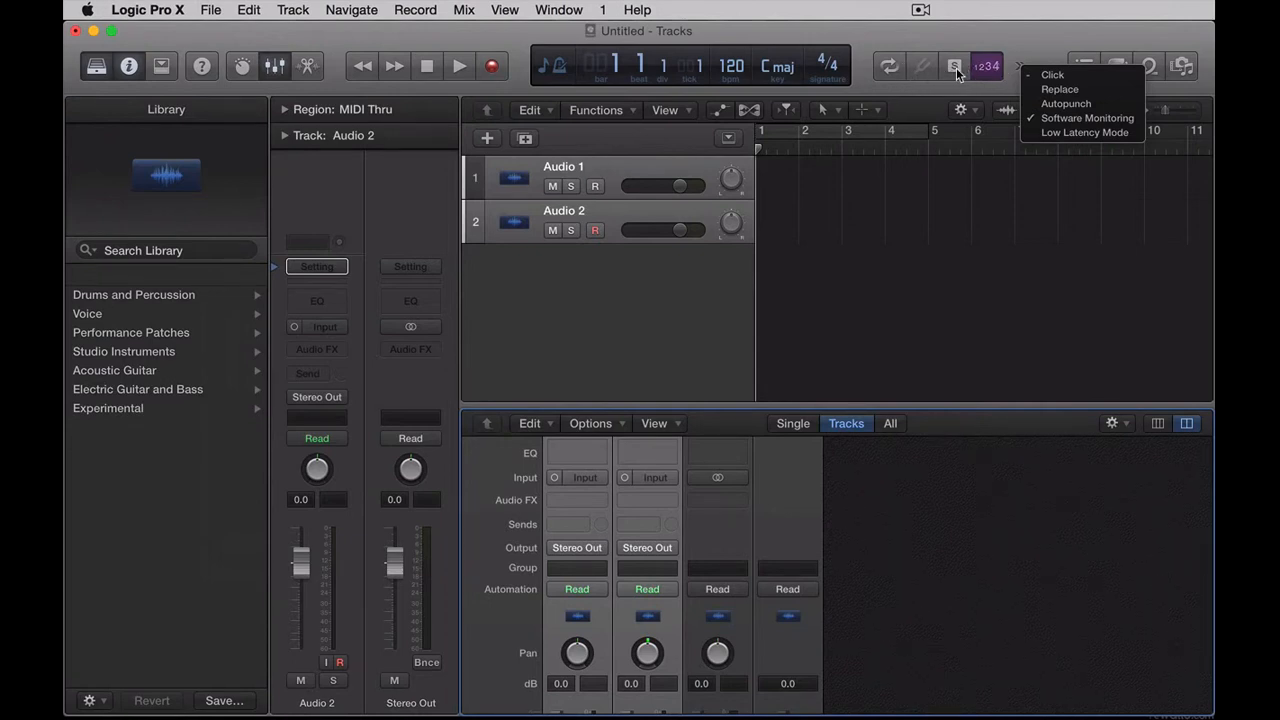
{"action": "left_click", "coordinate": [1039, 48]}
{"action": "left_click", "coordinate": [1021, 67]}
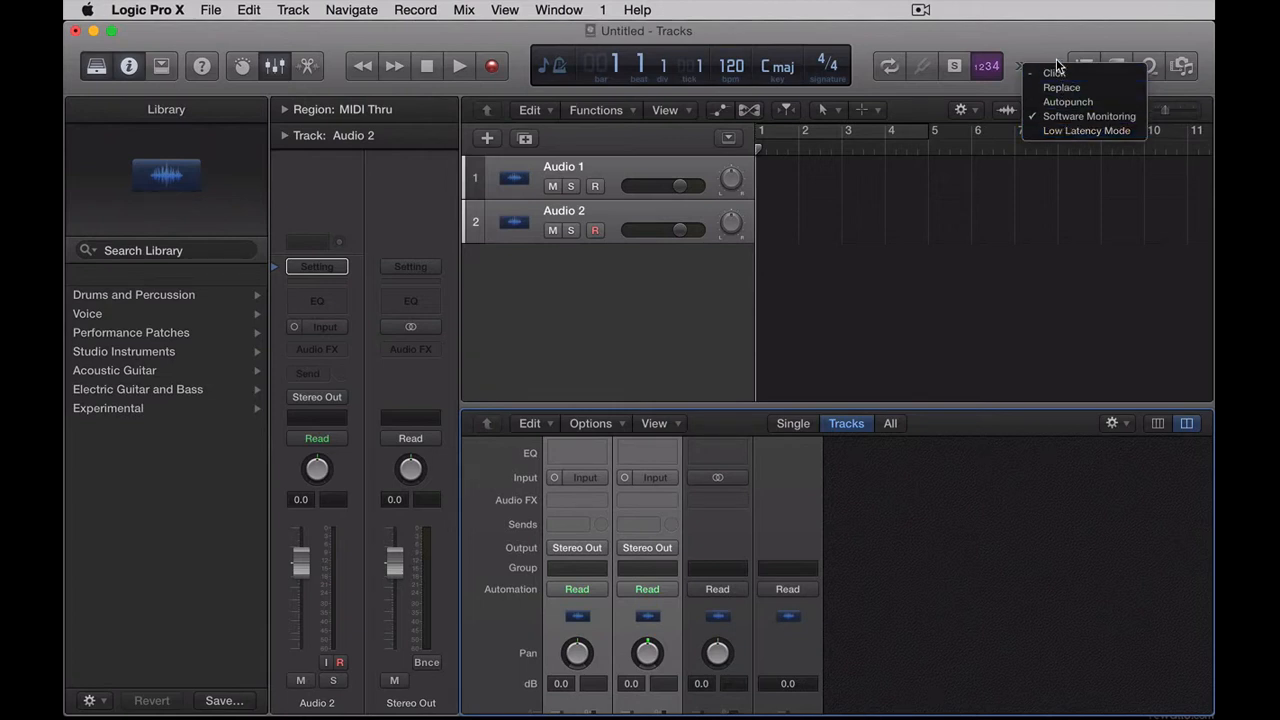
{"action": "left_click", "coordinate": [1060, 73]}
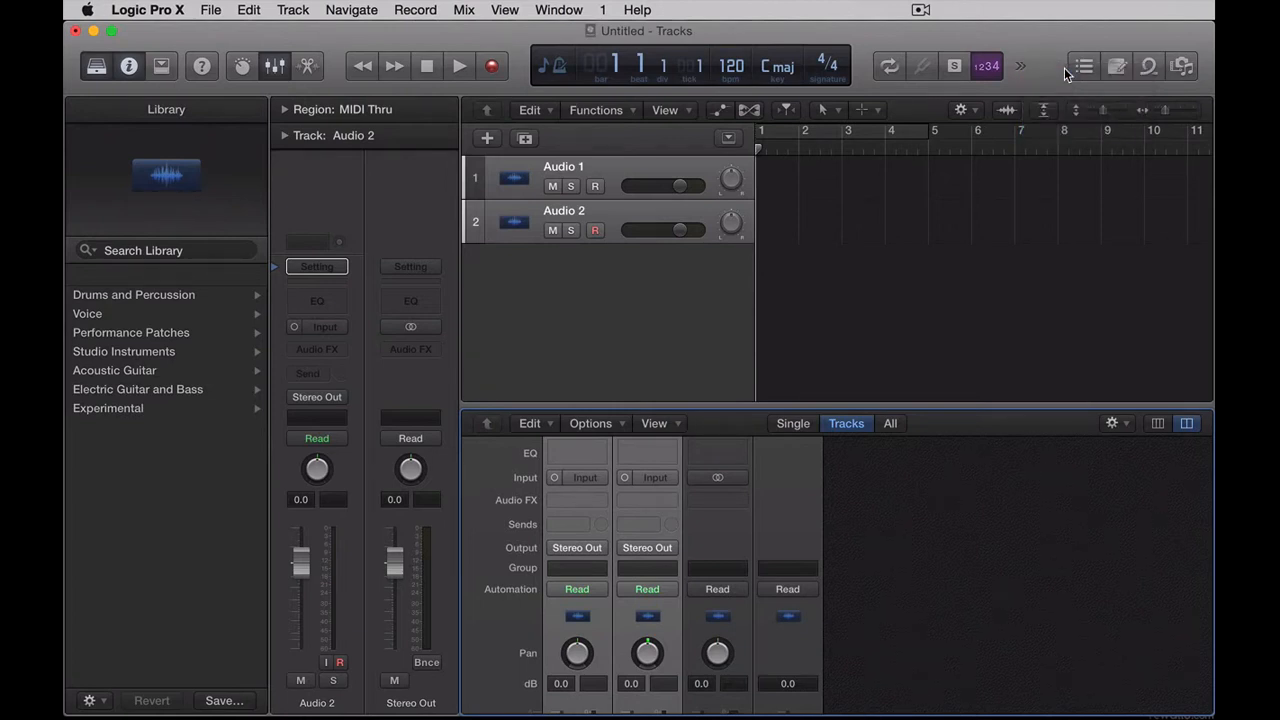
{"action": "left_click", "coordinate": [1018, 65]}
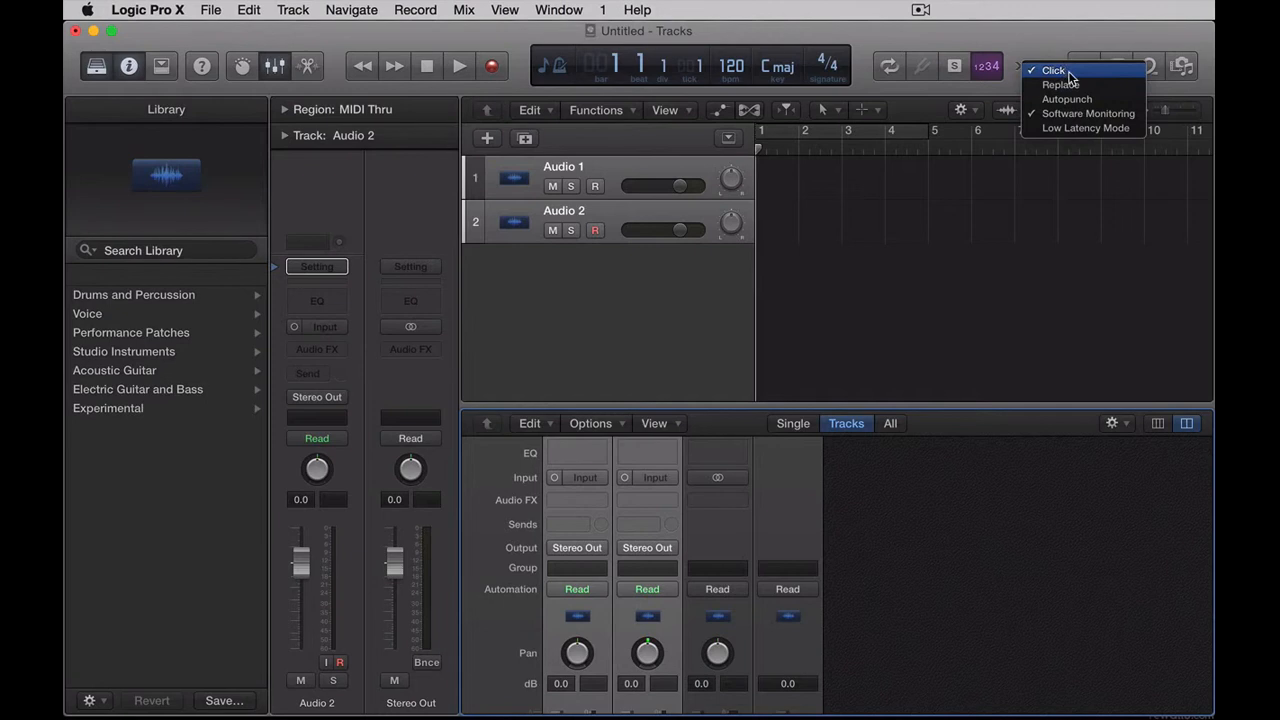
{"action": "left_click", "coordinate": [1069, 73]}
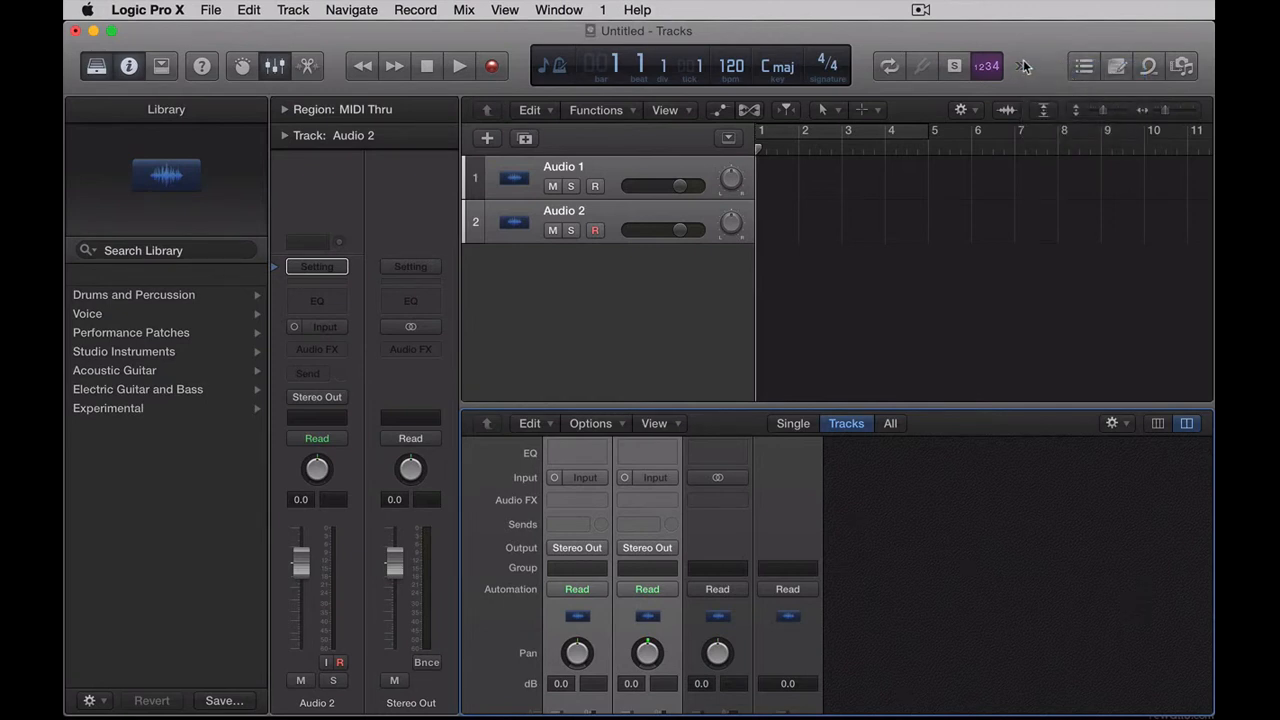
Step: Turn off the count-in for recording
{"action": "left_click", "coordinate": [1022, 66]}
{"action": "left_click", "coordinate": [987, 66]}
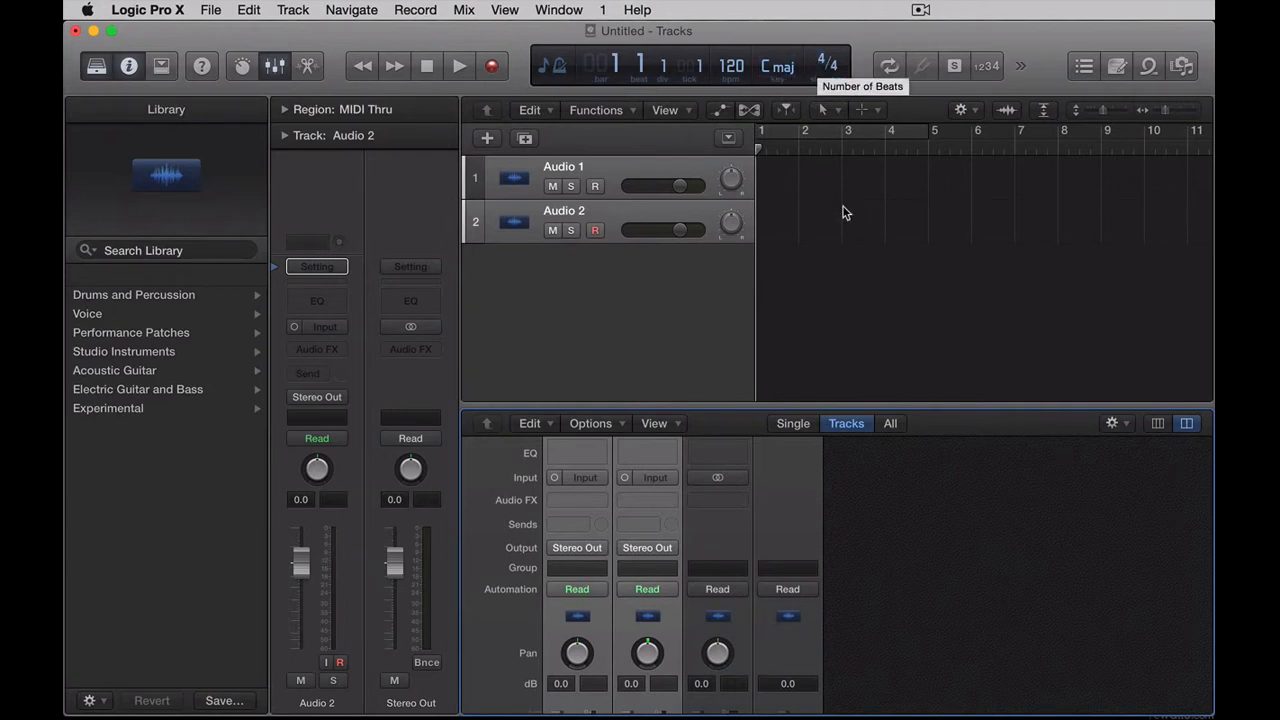
Step: Open the audio device preferences
{"action": "left_click", "coordinate": [210, 10]}
{"action": "mouse_move", "coordinate": [178, 121]}
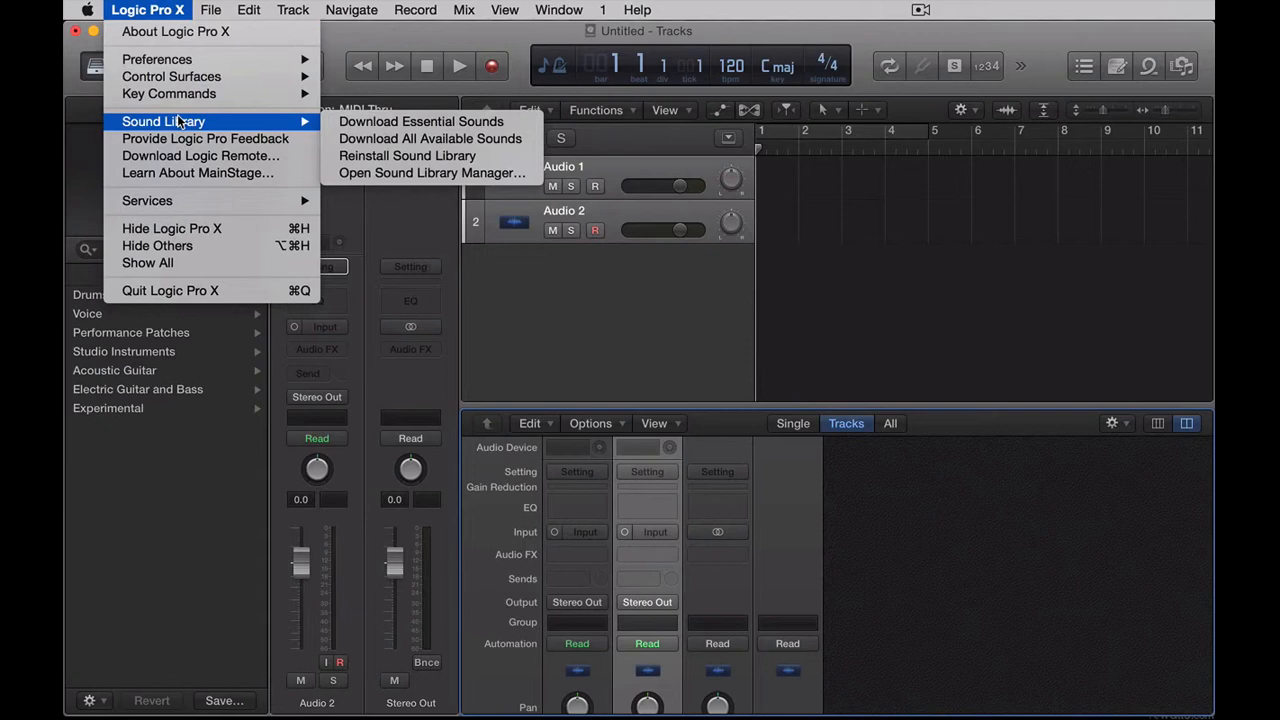
{"action": "mouse_move", "coordinate": [220, 60]}
{"action": "left_click", "coordinate": [349, 74]}
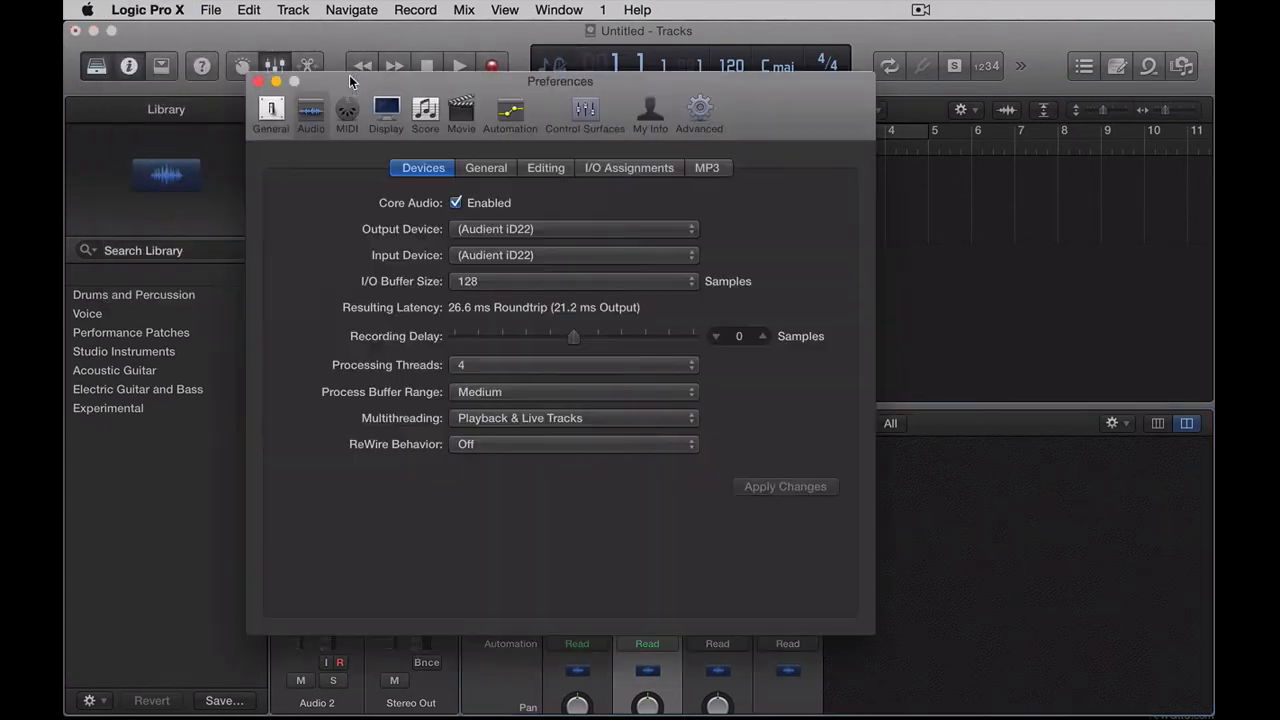